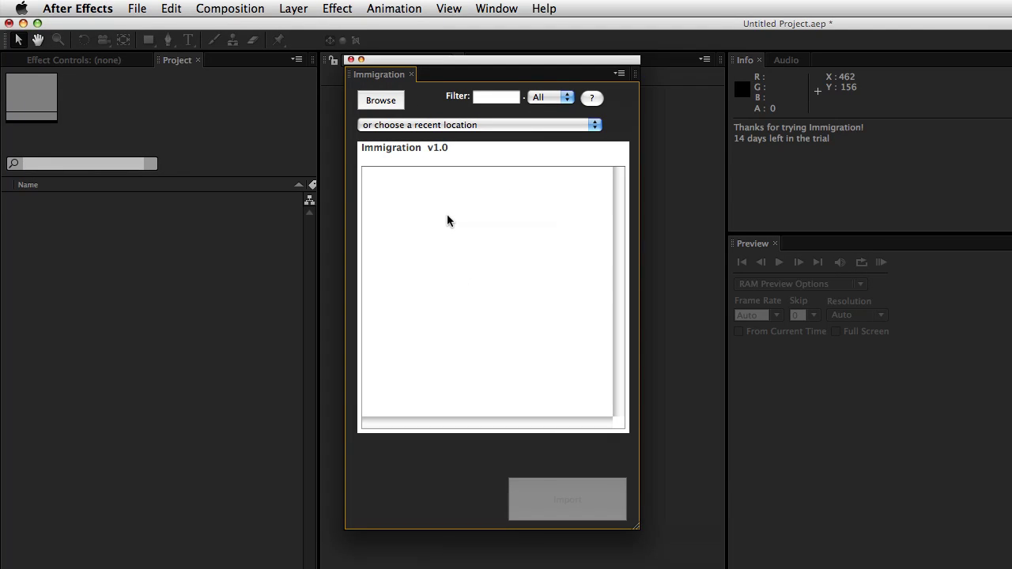
Step: Open Immigration's Choose a Folder dialog with the Browse button
left_click(384, 101)
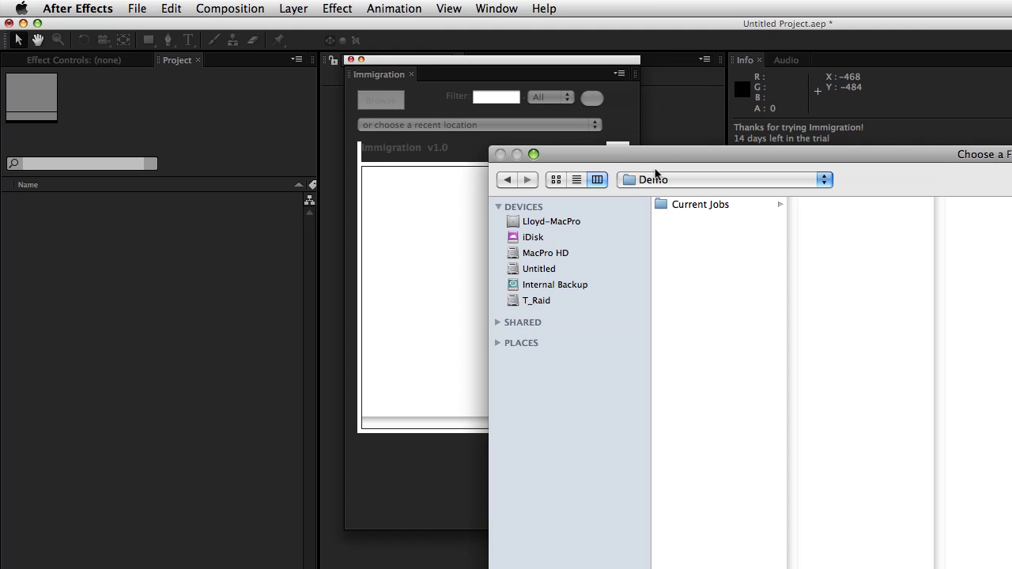
Step: Browse Current Jobs > Rebranding Project > Source Files > 3D > Renders > 1210 > Scene 101 diffuse frames
left_click_drag(665, 159, 350, 7)
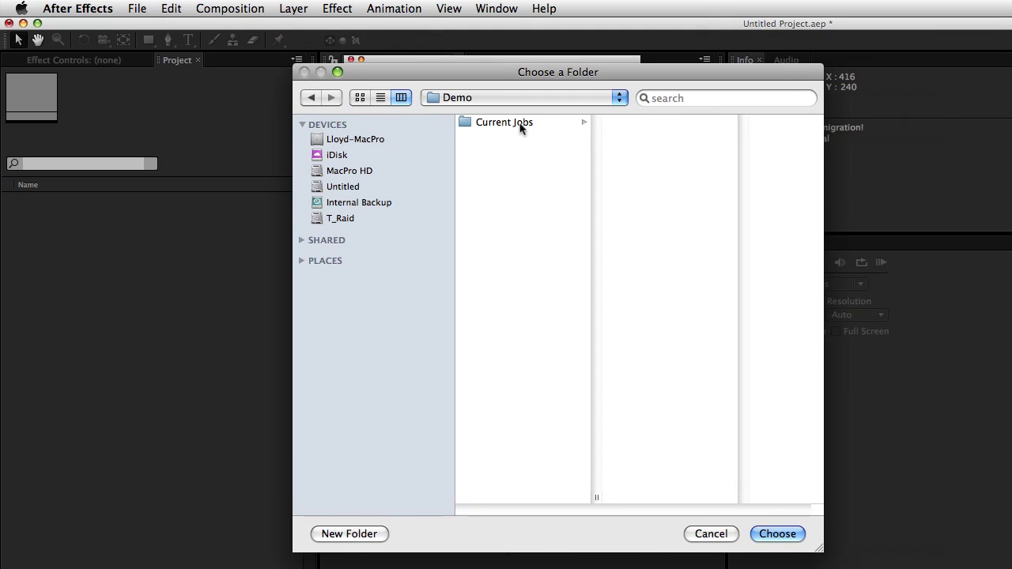
left_click(522, 123)
left_click(685, 121)
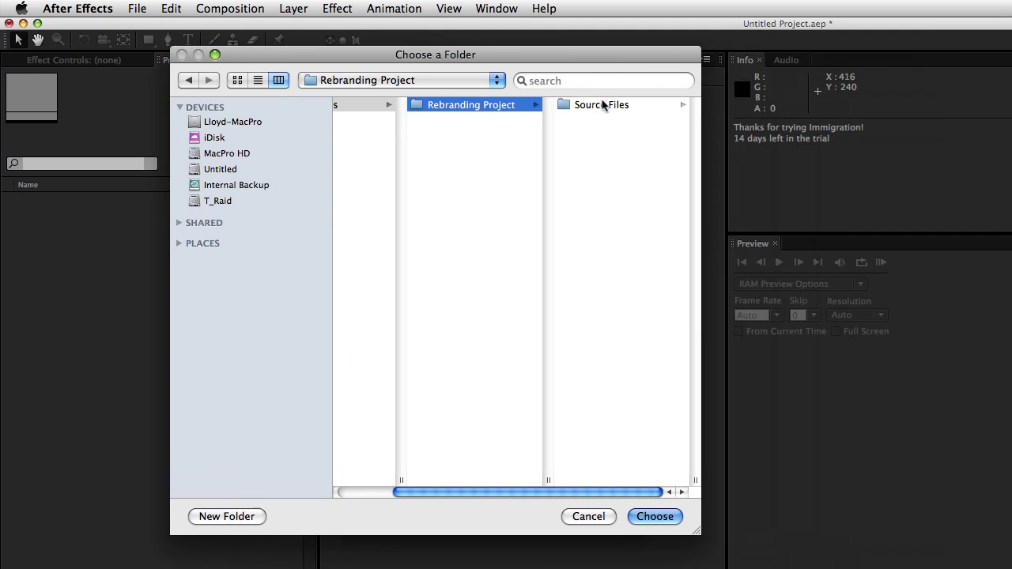
left_click(605, 101)
left_click(625, 98)
left_click(607, 106)
left_click(594, 104)
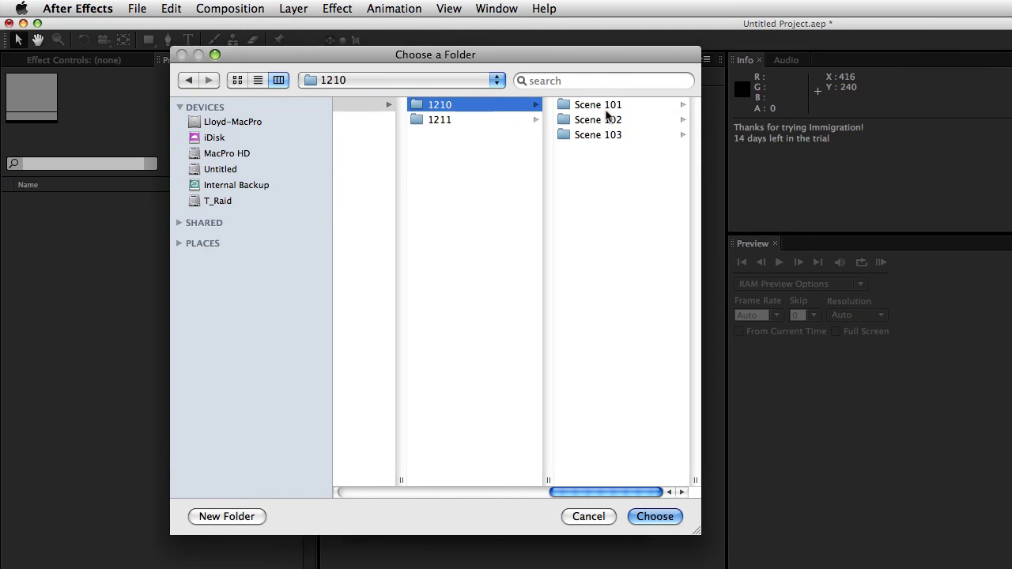
left_click(600, 105)
left_click(585, 105)
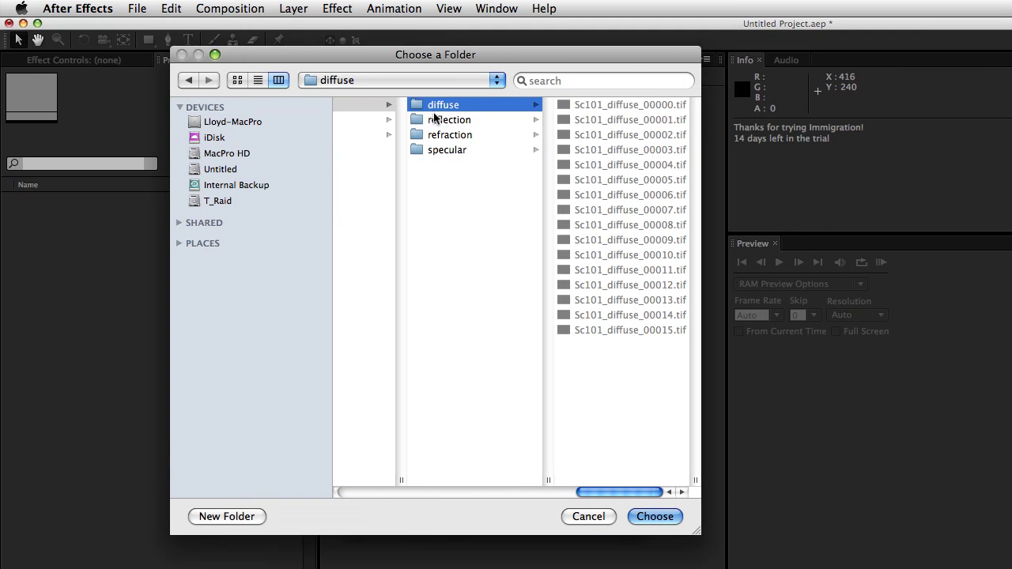
Step: Inspect the Scene 101 reflection, refraction and specular frames, widening the file column to read names
left_click(459, 122)
left_click(467, 135)
left_click(467, 149)
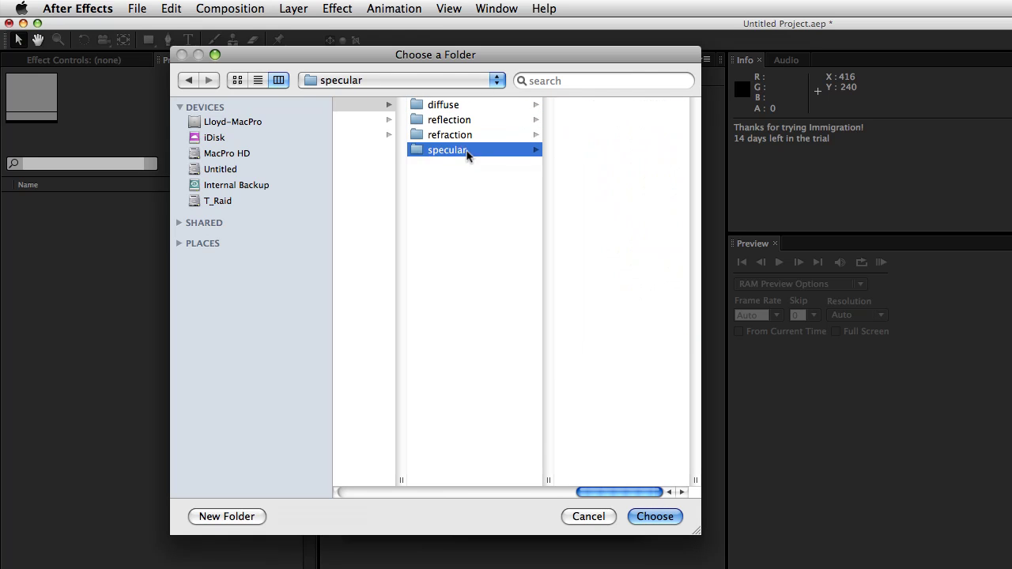
left_click(468, 104)
left_click(473, 119)
left_click(473, 135)
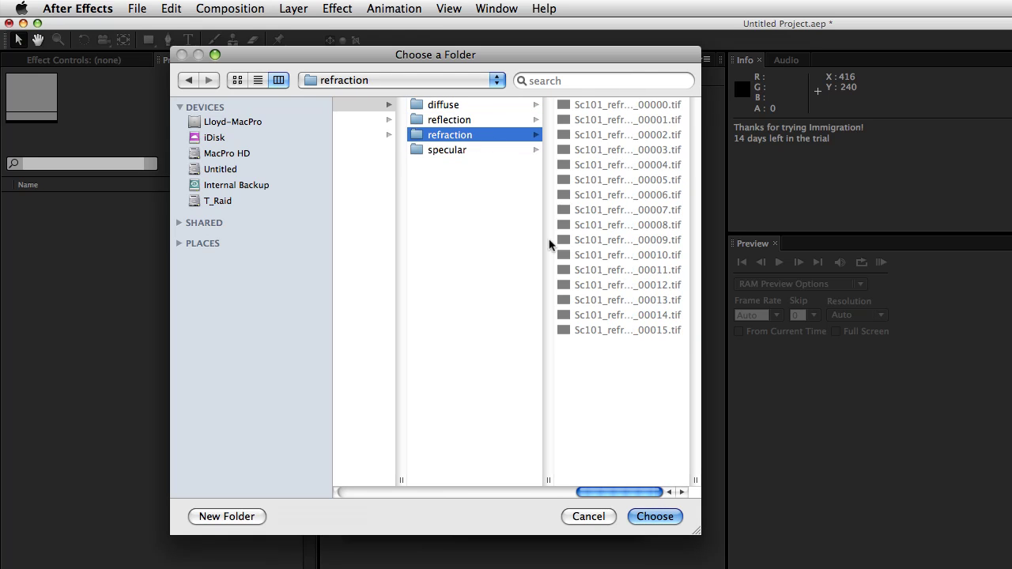
left_click_drag(694, 480, 776, 490)
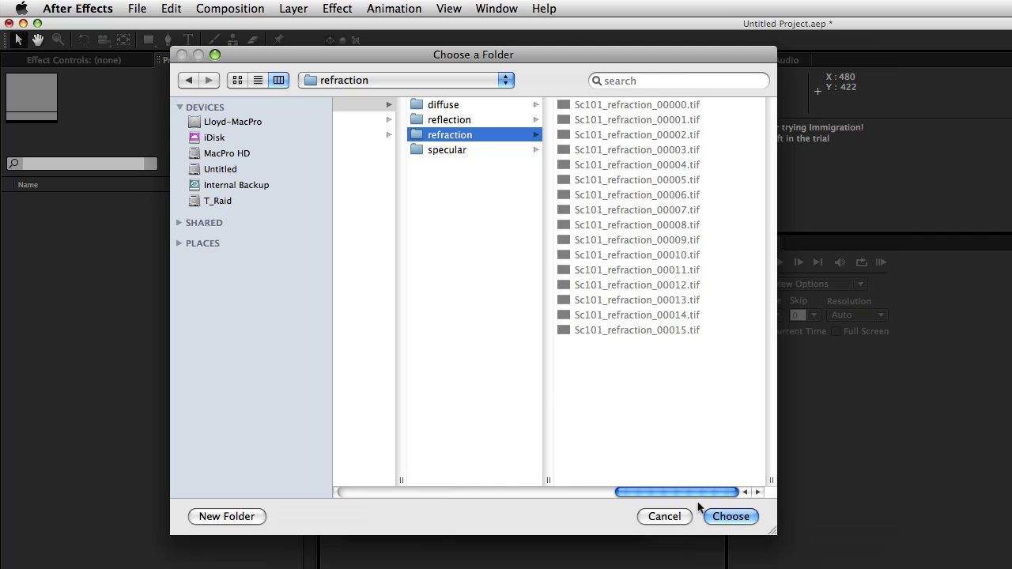
left_click_drag(646, 492, 428, 493)
Step: Return to Rebranding Project and choose Source Files as the folder to scan
left_click(500, 188)
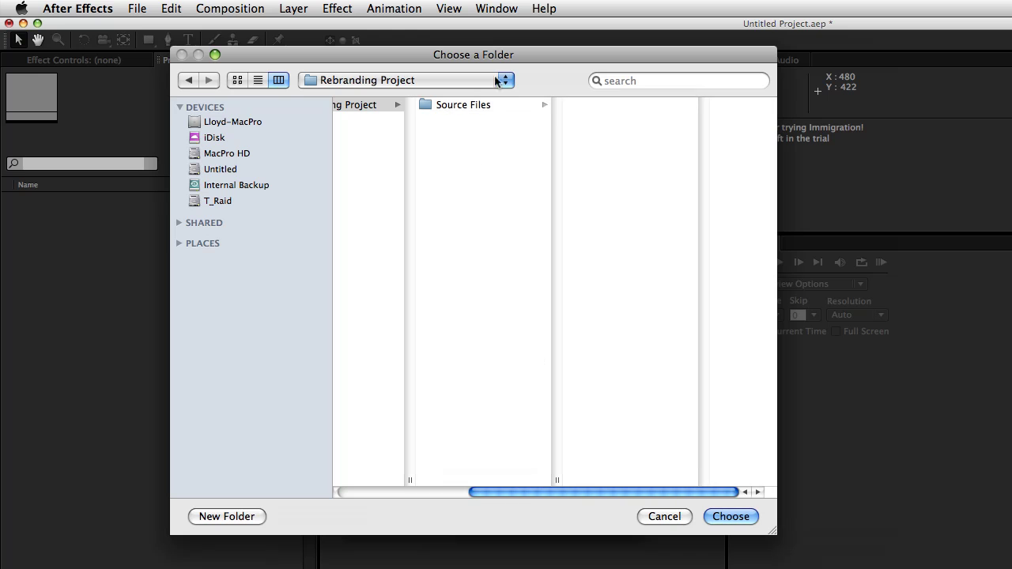
left_click(463, 110)
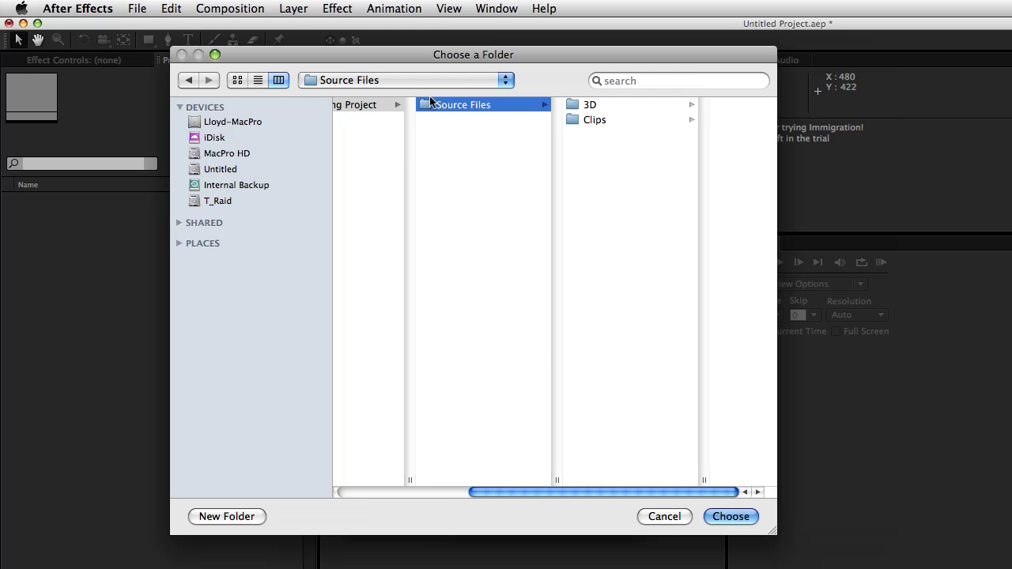
left_click(724, 518)
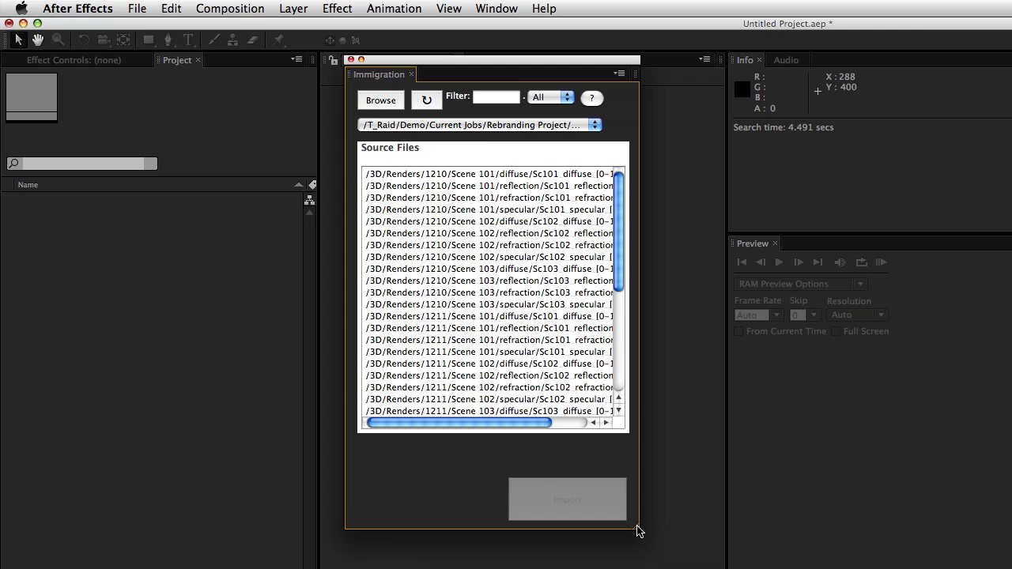
Step: Select the twelve 1210 Scene 101–103 render sequences, diffuse through specular, and import them
left_click_drag(638, 533, 769, 546)
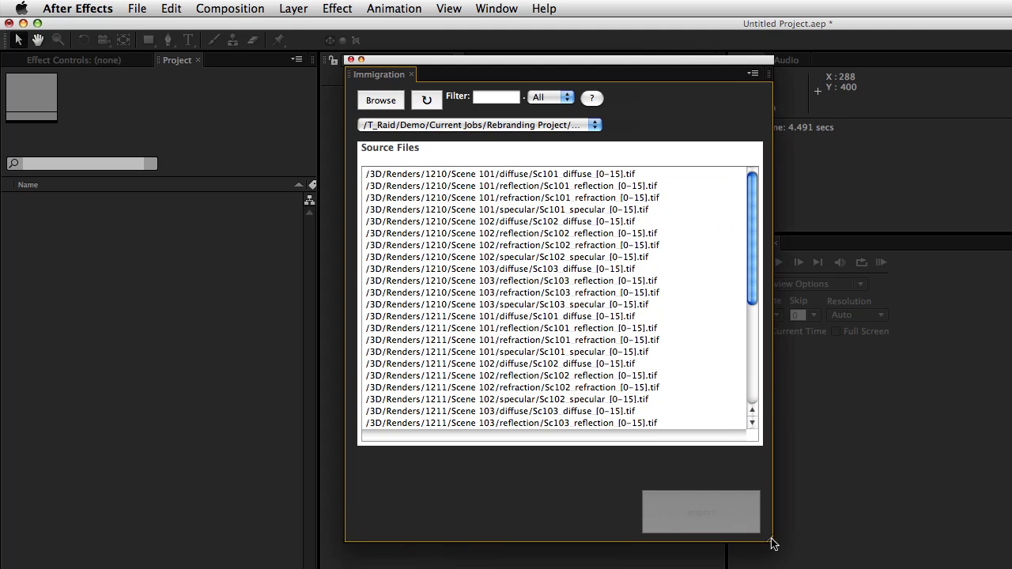
left_click(621, 188)
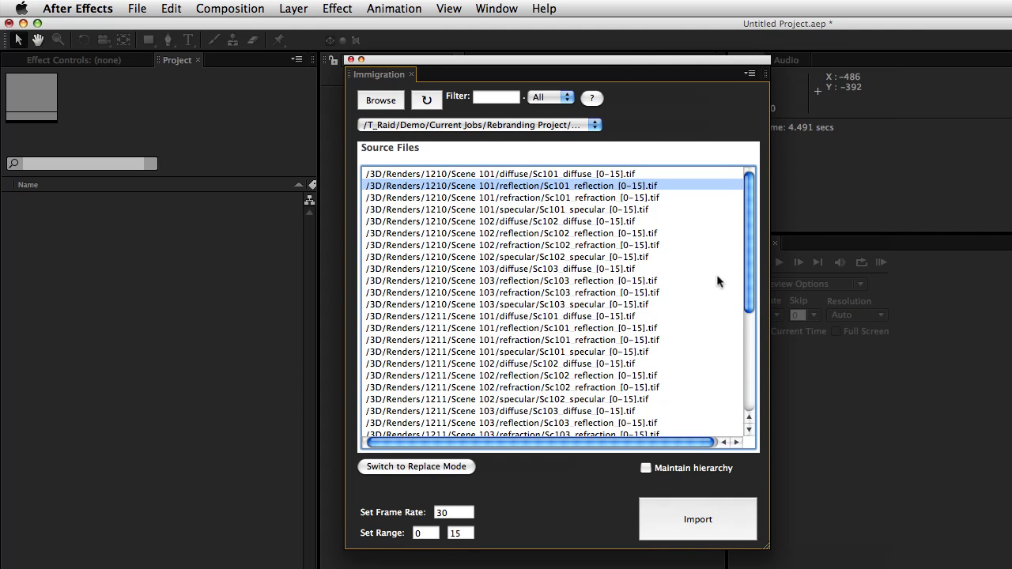
scroll(747, 263, "down", 3)
scroll(745, 273, "up", 3)
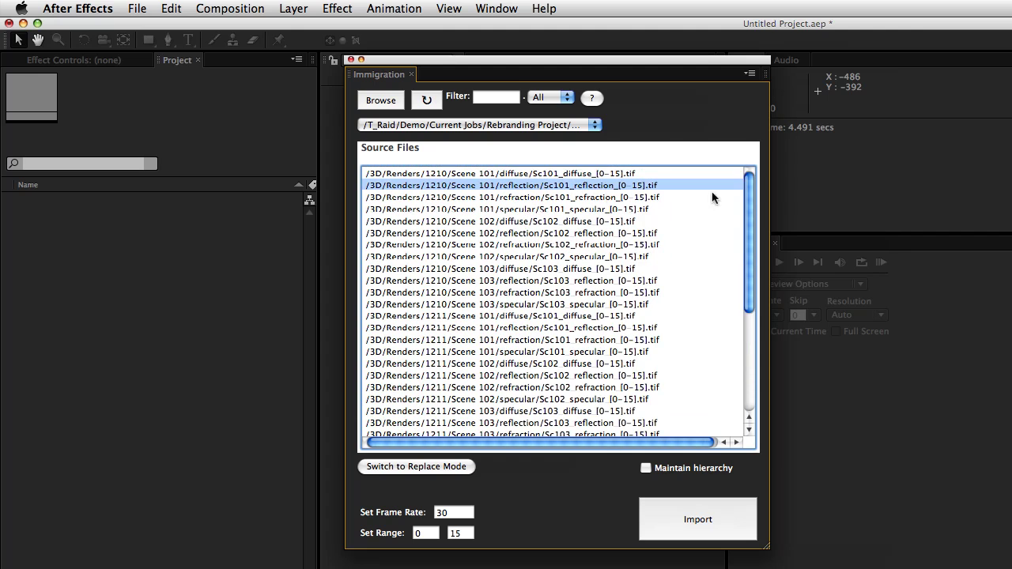
left_click(599, 175)
left_click(586, 306, "shift")
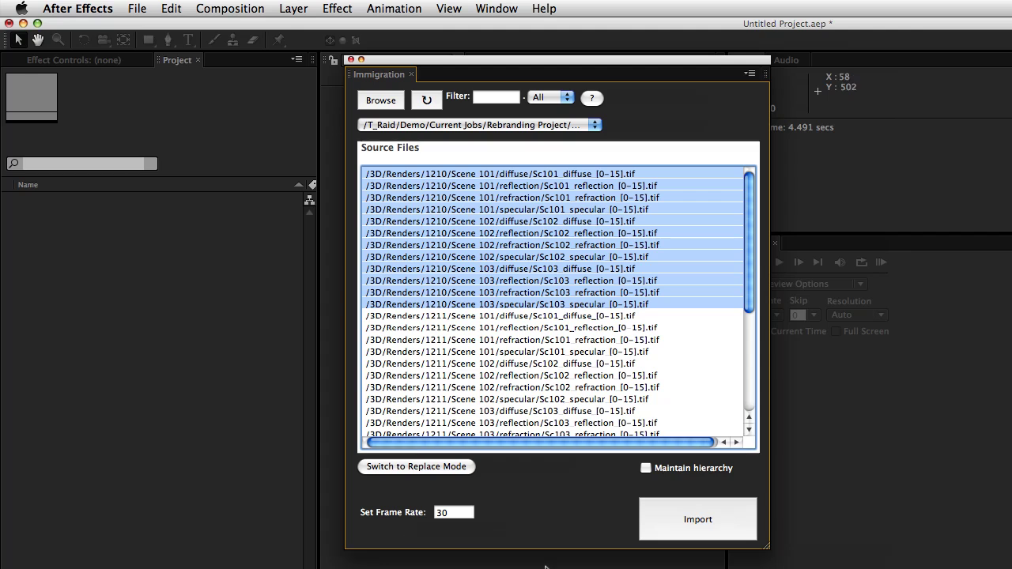
left_click(706, 528)
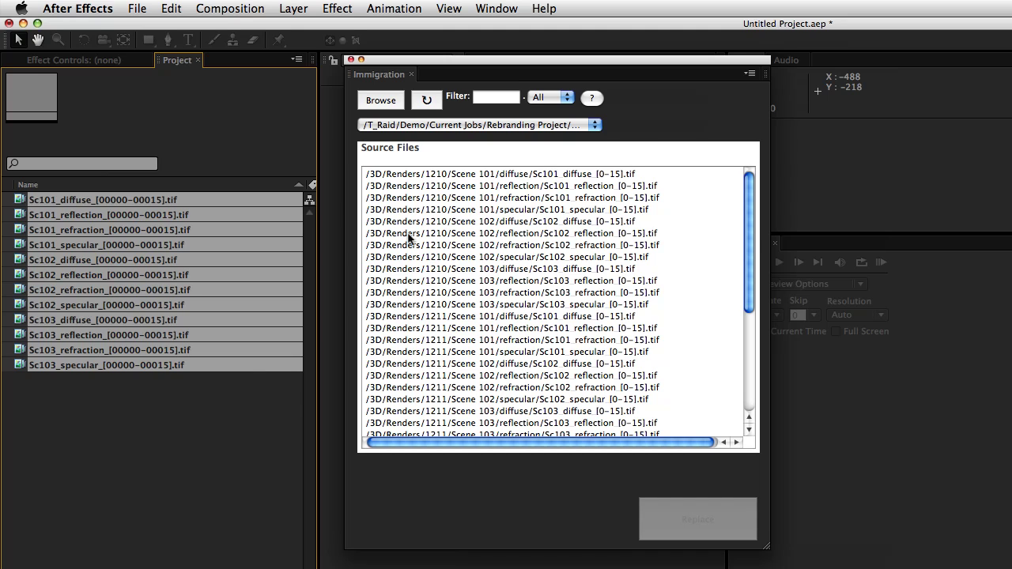
Step: Select the four Sc101 footage items in the Project panel
left_click(188, 388)
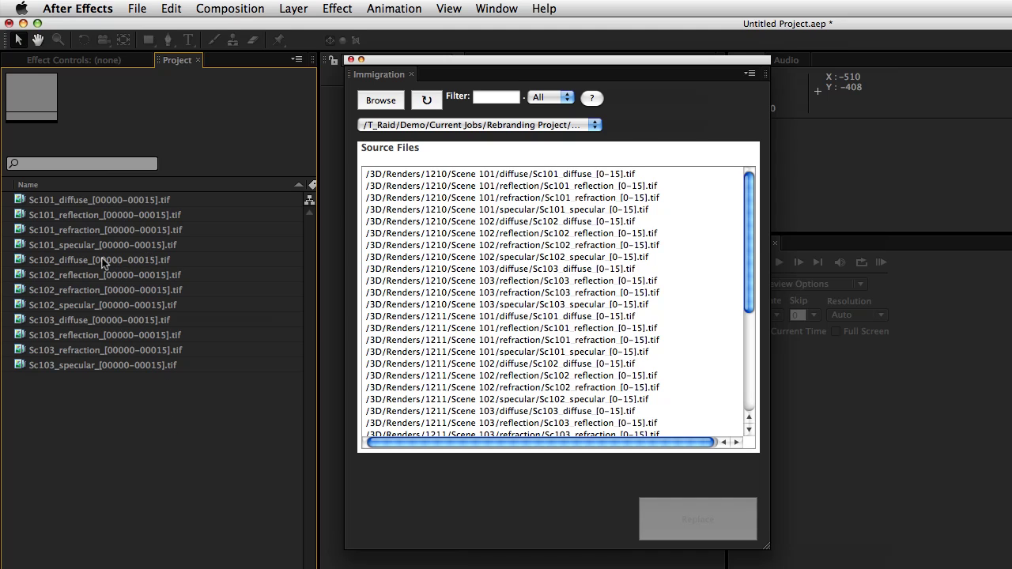
left_click(105, 202)
left_click(72, 246, "shift")
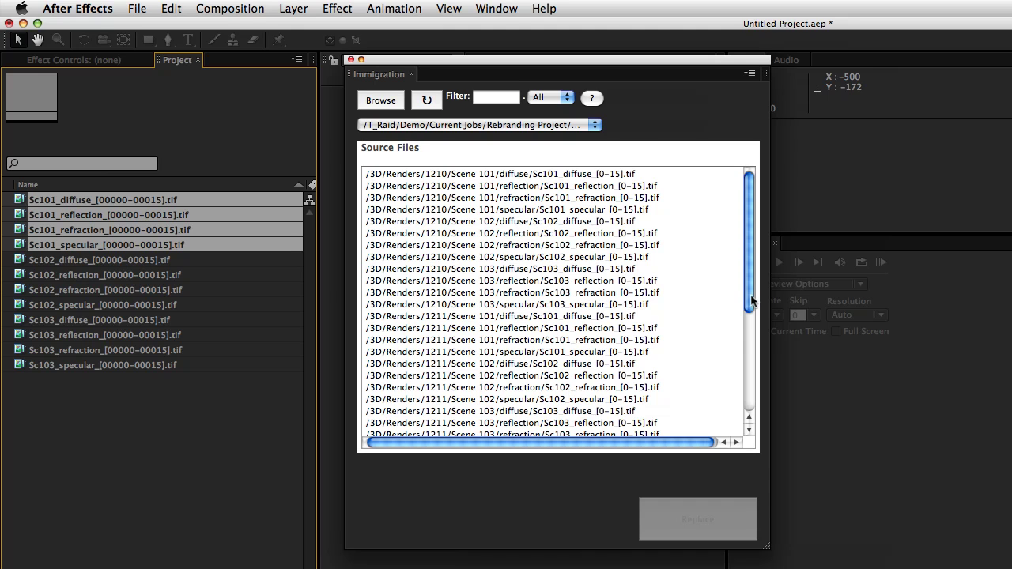
Step: Select the four 1211 Scene 103 passes in Immigration and preview their file matches
left_click_drag(750, 296, 748, 334)
left_click(435, 353)
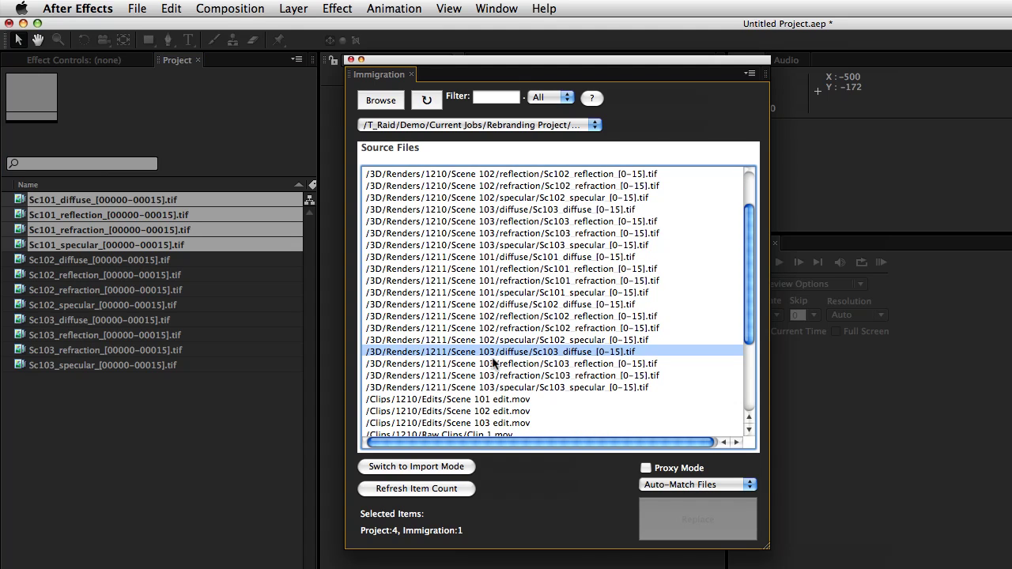
left_click(547, 387, "shift")
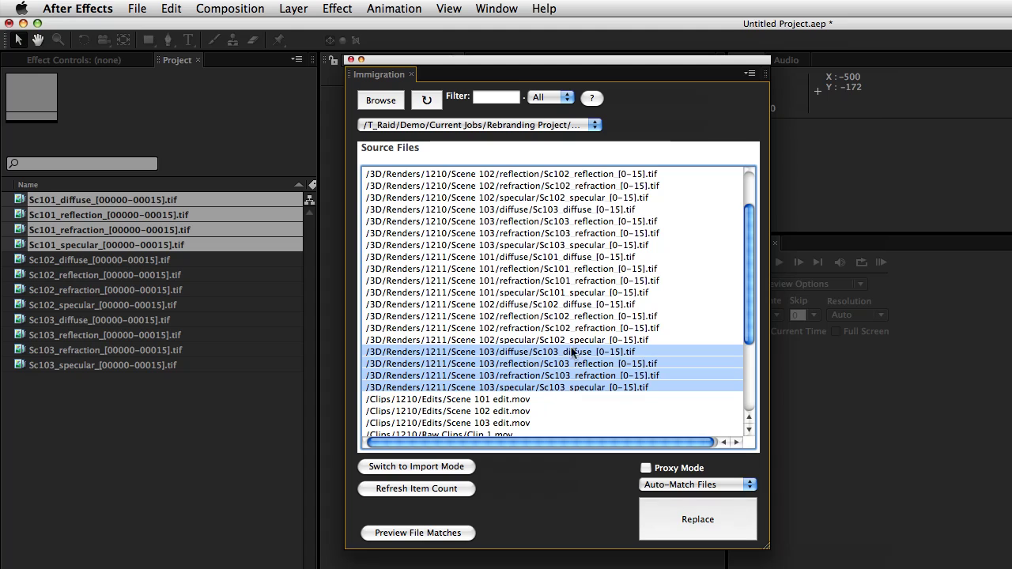
left_click(405, 534)
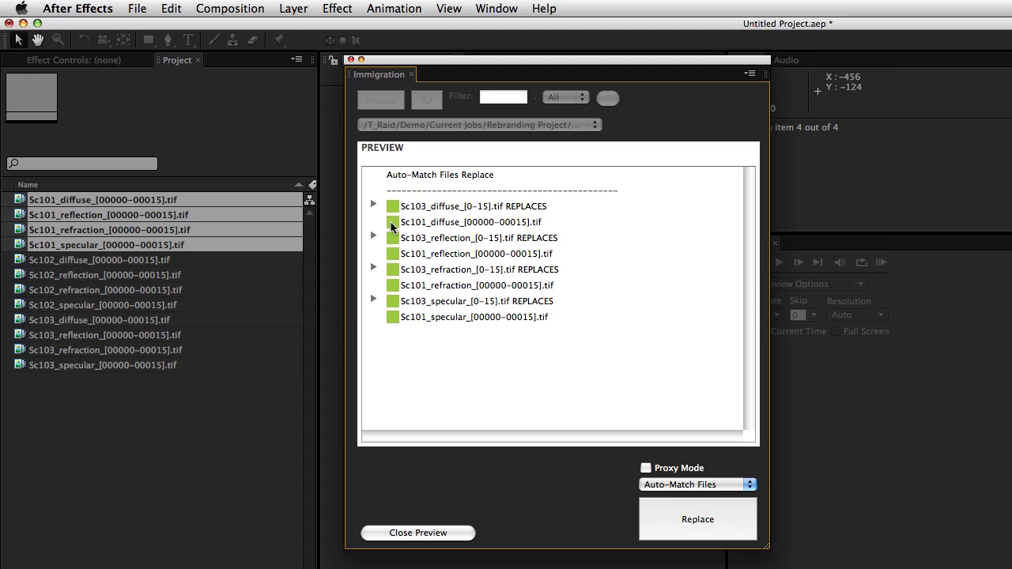
left_click(446, 534)
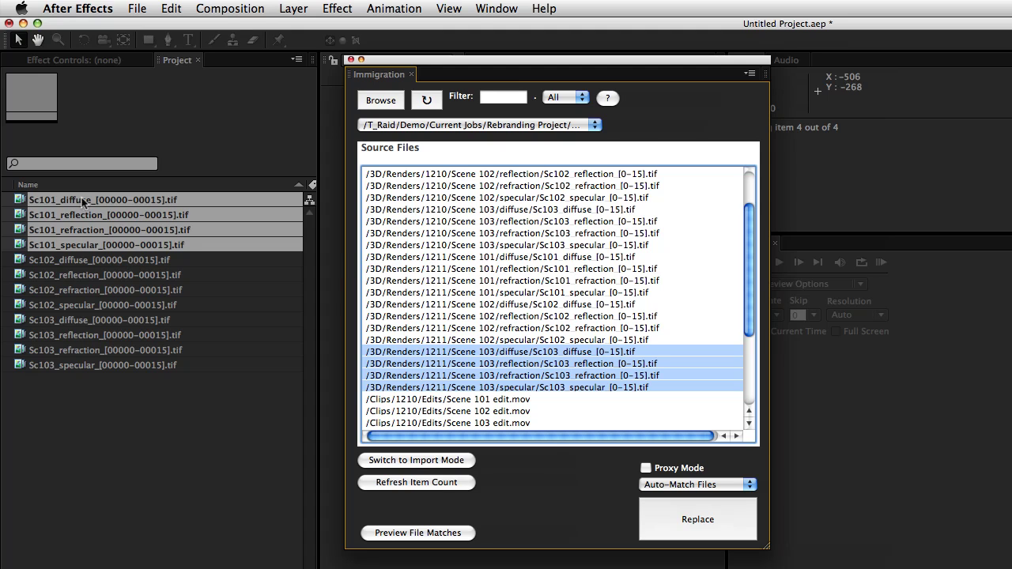
Step: Select the four 1211 Scene 101 passes, preview matches, and replace the Sc101 footage
left_click(495, 271)
left_click(504, 259)
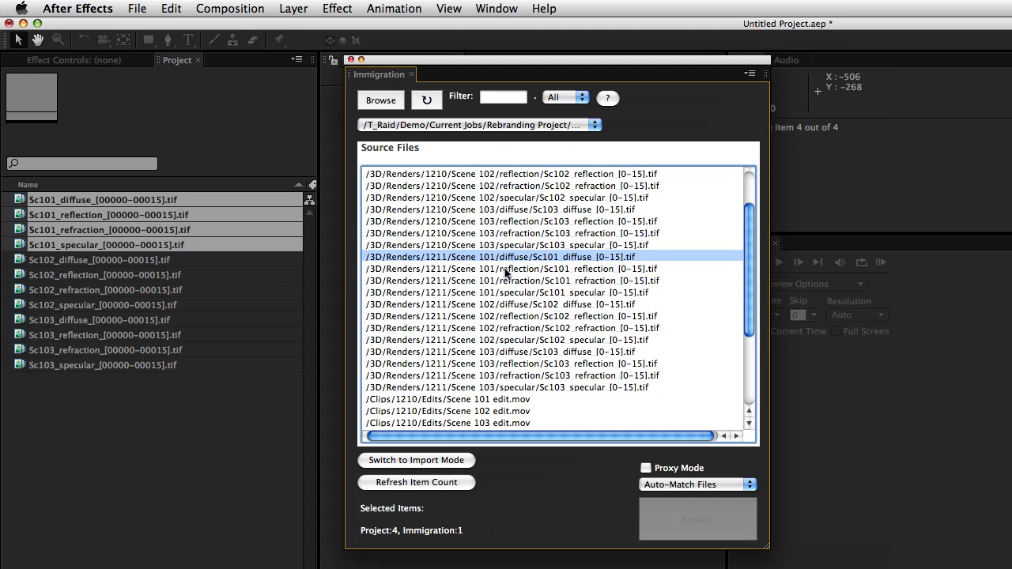
left_click(504, 293, "shift")
left_click(425, 539)
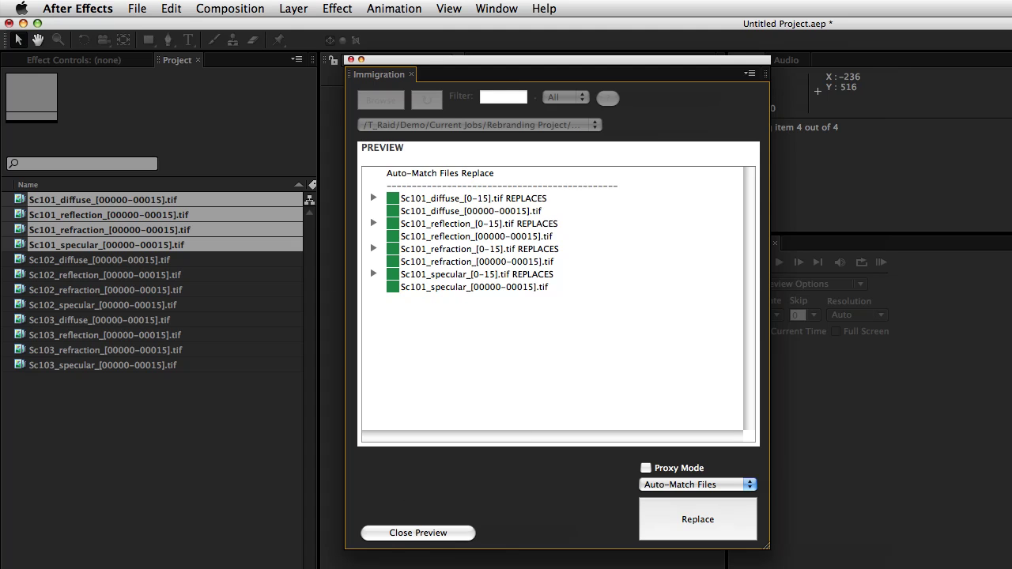
left_click(704, 523)
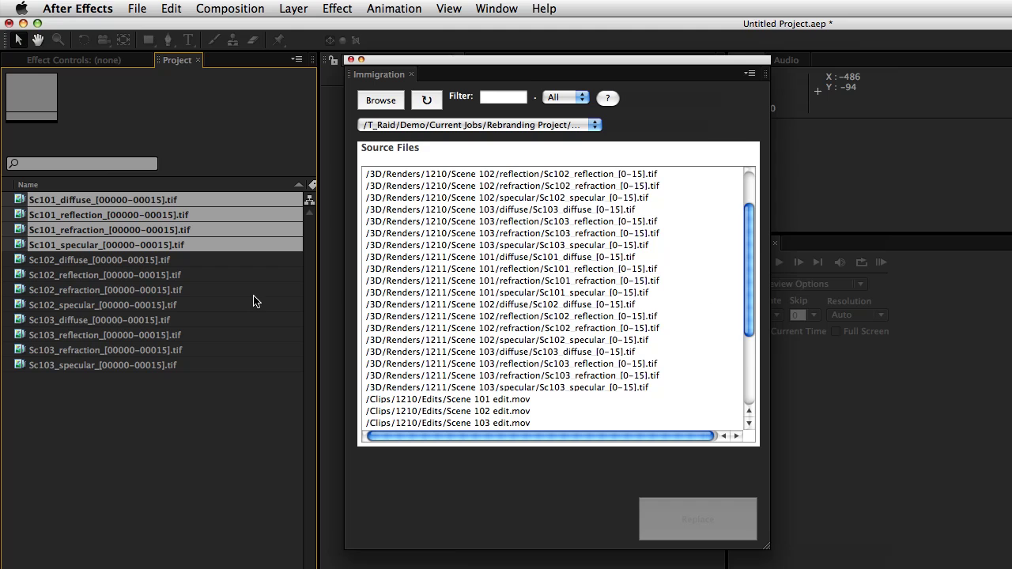
Step: Pick the Scene 101 edit.mov clip and switch Immigration back to import mode
scroll(743, 312, "down", 5)
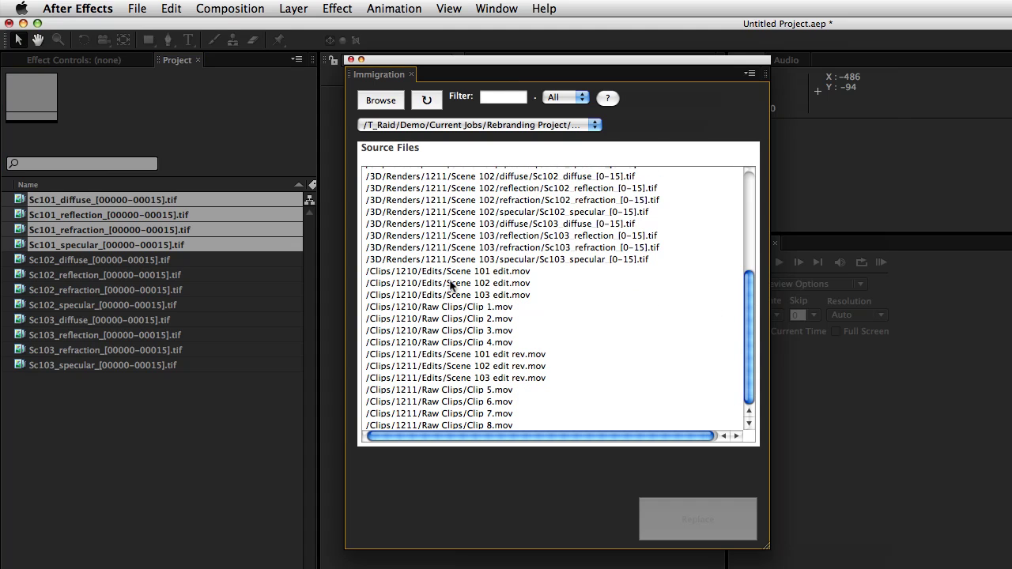
left_click(447, 273)
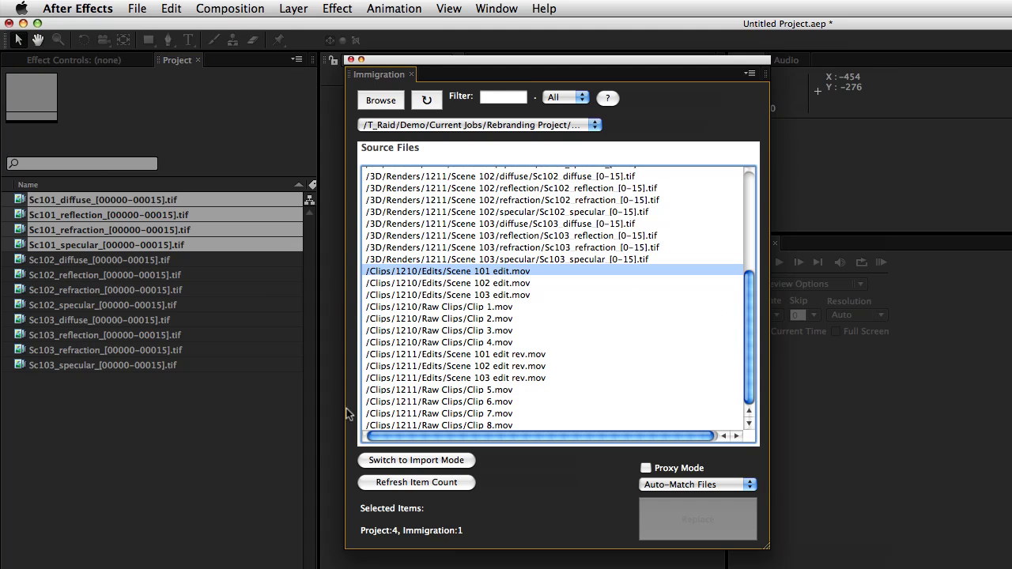
left_click(414, 461)
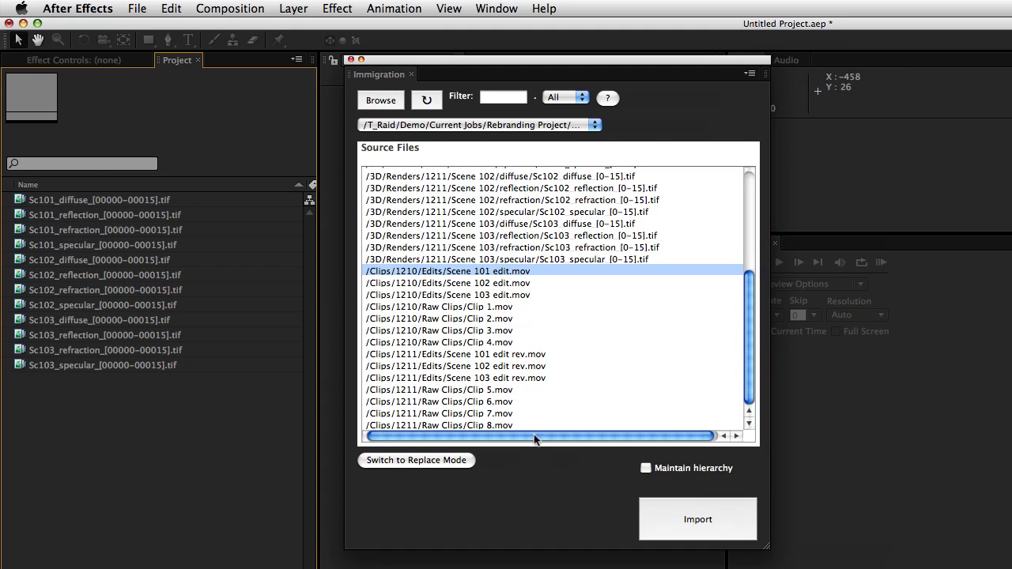
Step: Add Scene 102 edit, Clip 2 and Scene 102 edit rev, import with Maintain hierarchy, then deselect
left_click(436, 284, "shift")
left_click(428, 320, "super")
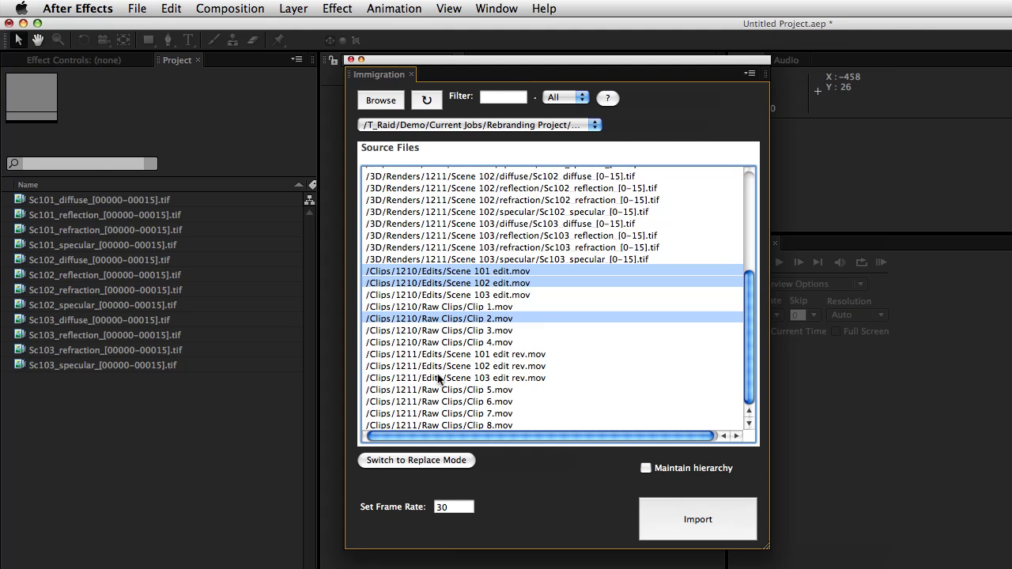
left_click(437, 367, "super")
left_click(646, 468)
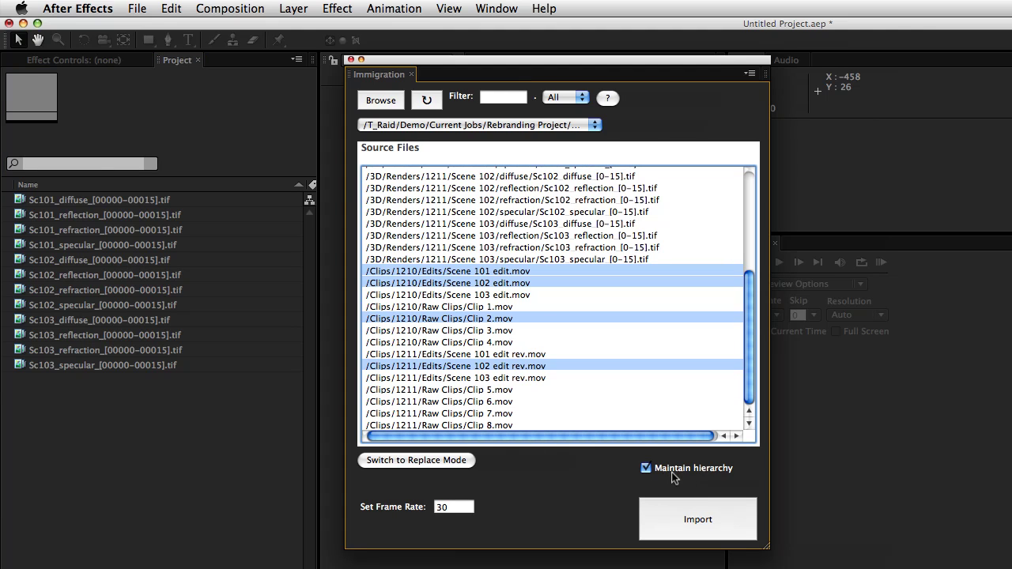
left_click(693, 519)
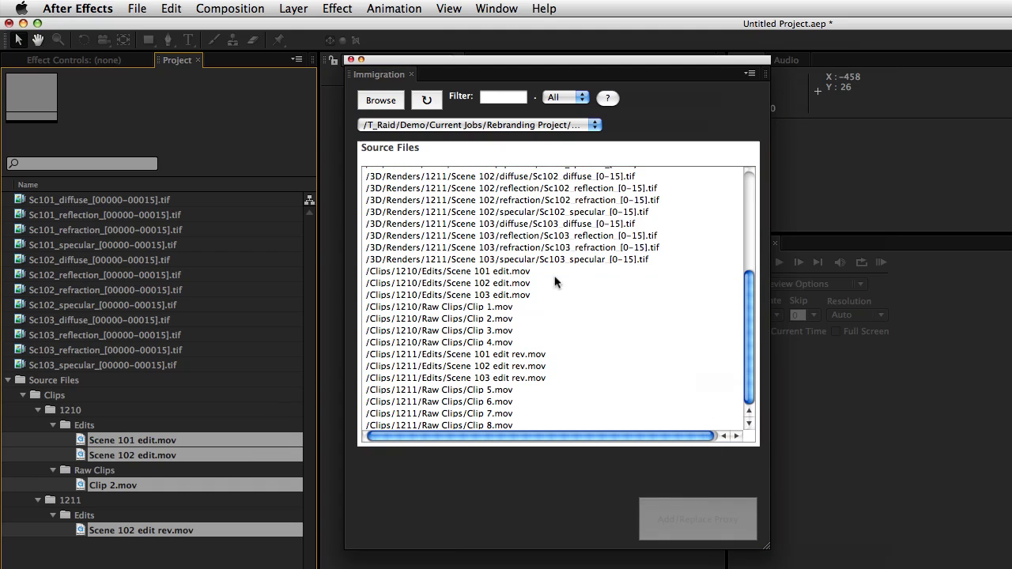
left_click(477, 126)
left_click(589, 126)
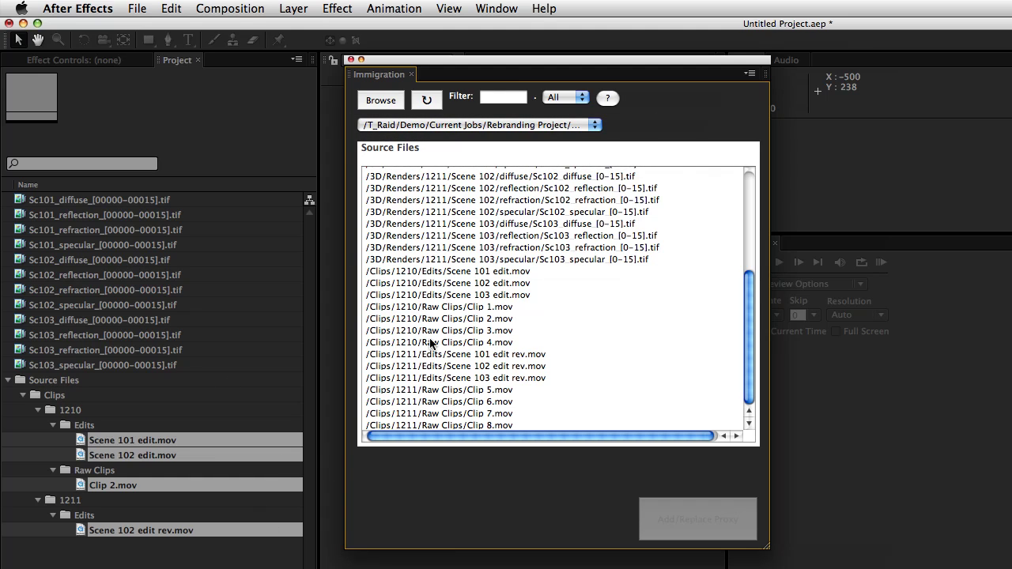
left_click(158, 554)
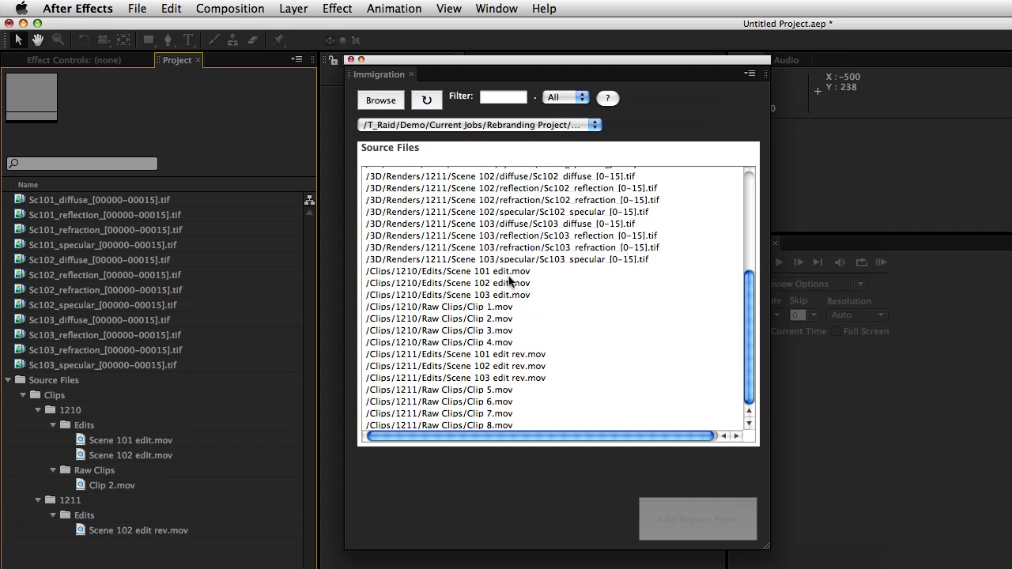
Step: Import Scene 103 edit, Clip 4, Scene 101 edit rev, Clip 7 and Clip 8 with Maintain hierarchy
left_click(488, 296)
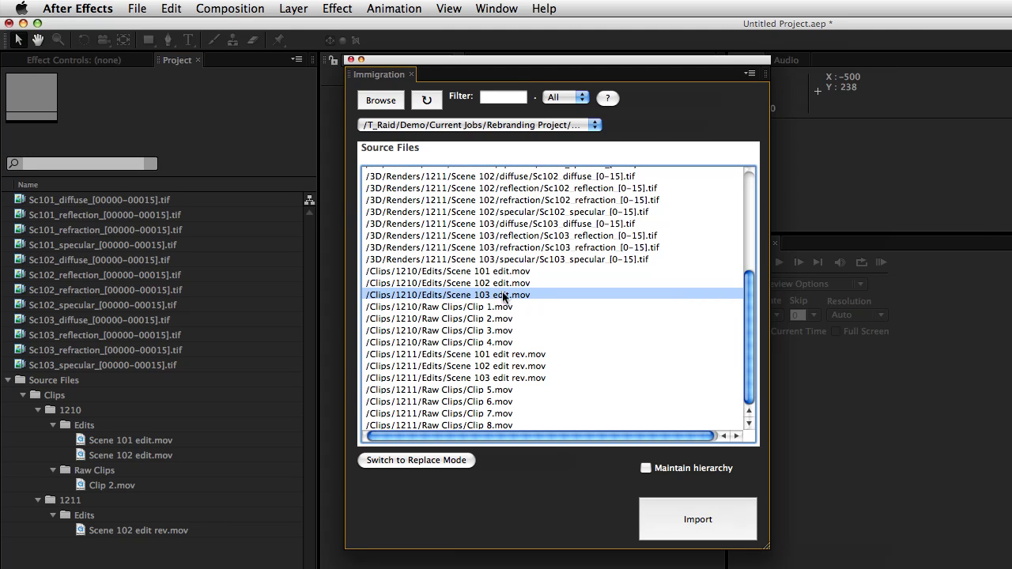
left_click(487, 342, "super")
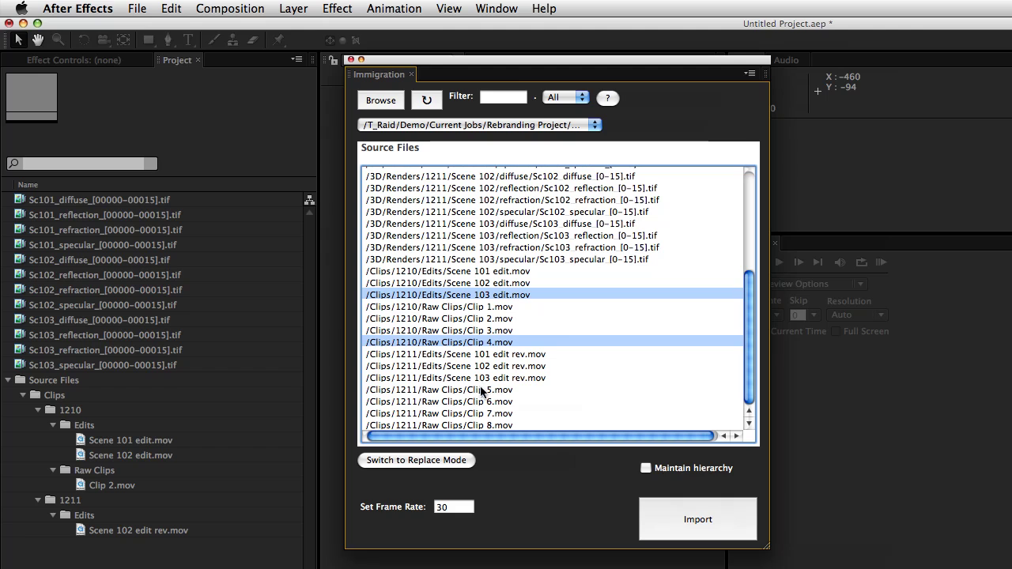
left_click(492, 355, "super")
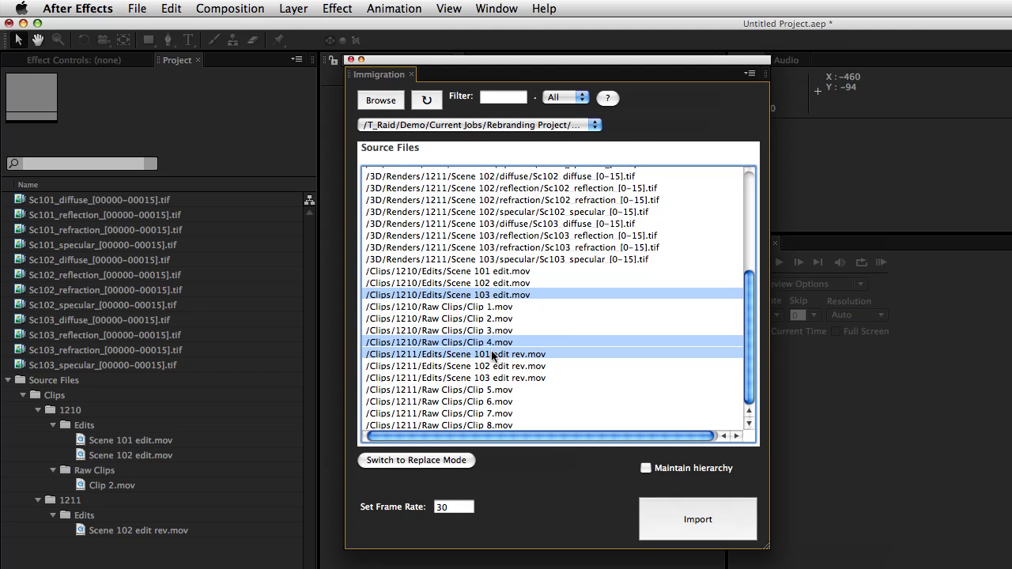
left_click(452, 418, "super")
left_click(490, 425, "super")
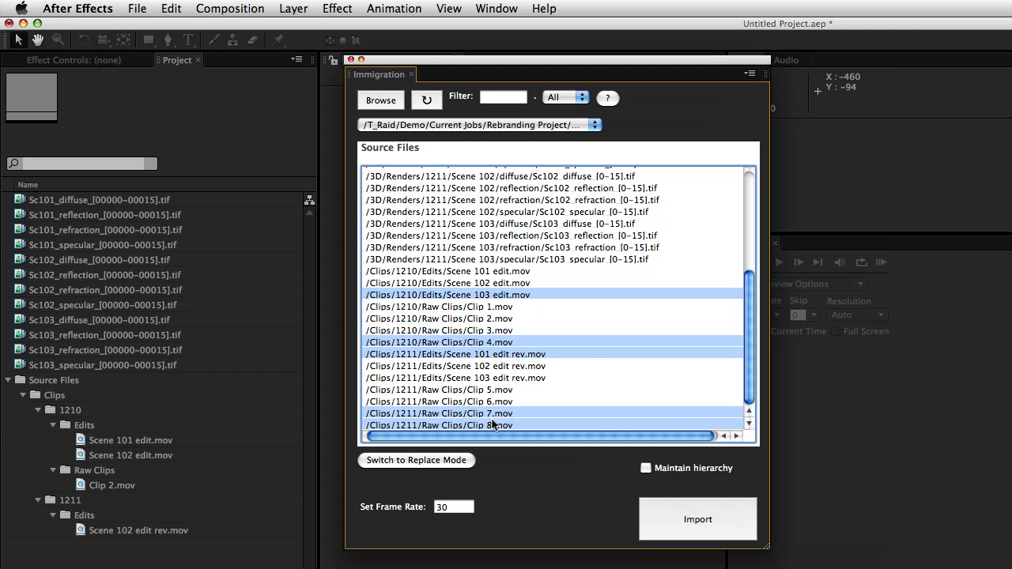
left_click(647, 470)
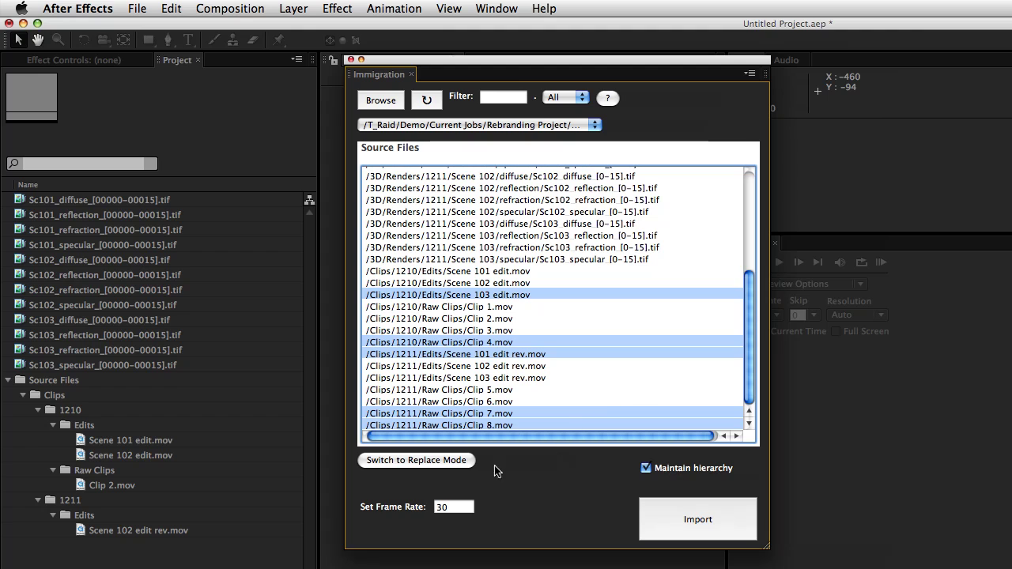
left_click(701, 526)
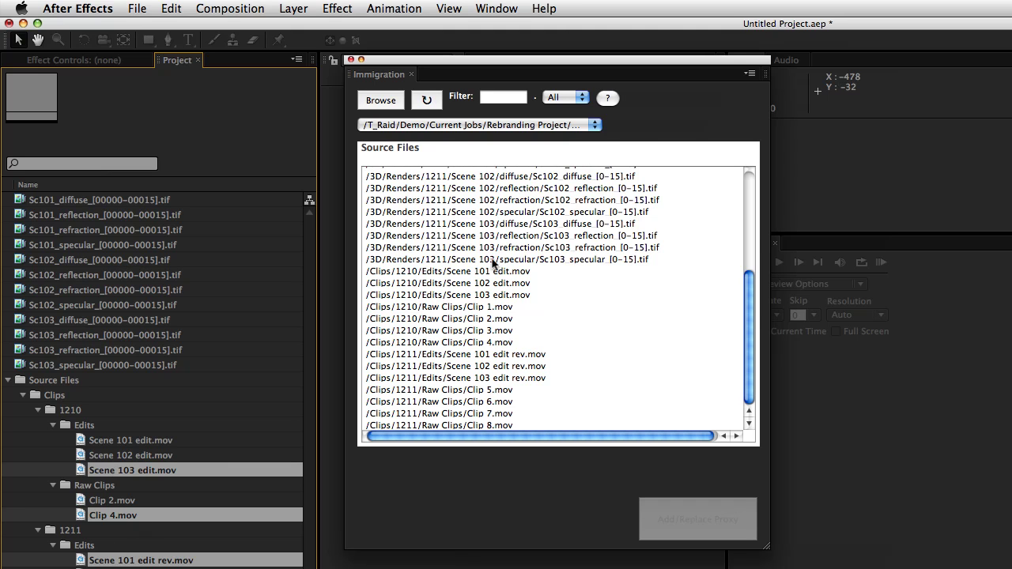
left_click(609, 102)
Step: Set the file age filter to exclude files greater than 5 days
left_click_drag(914, 389, 411, 59)
left_click(338, 106)
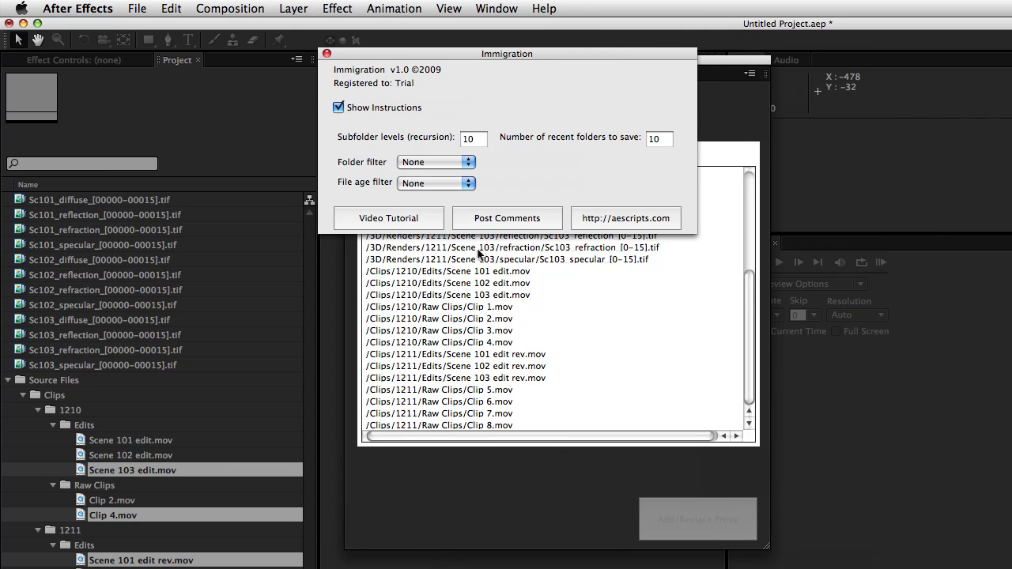
left_click(445, 182)
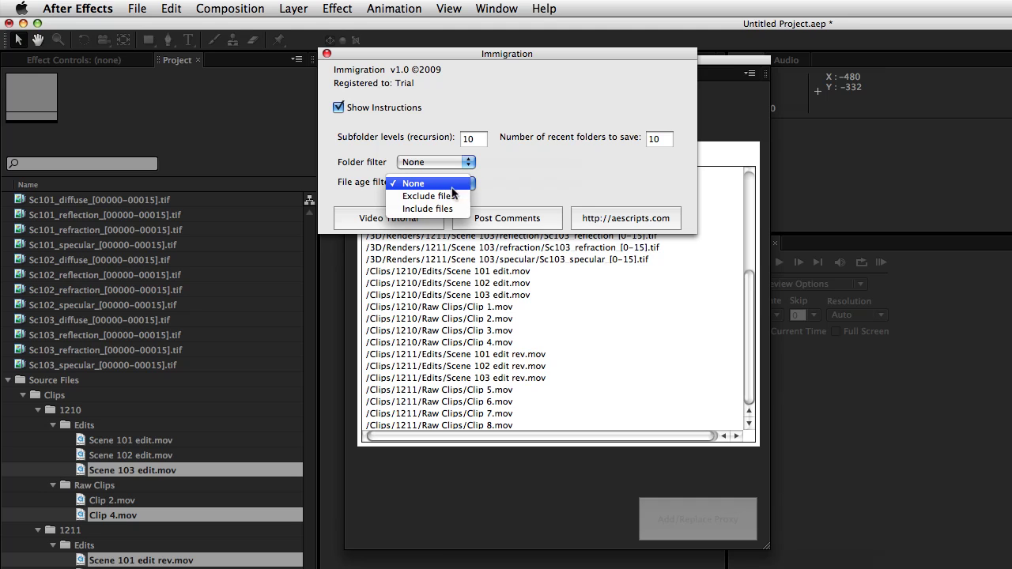
left_click(444, 209)
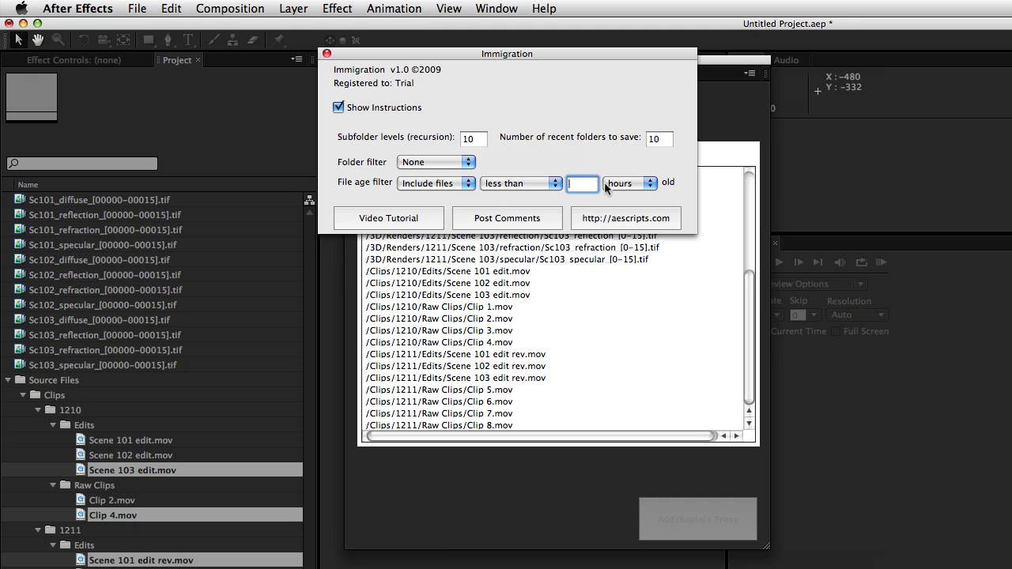
type("5")
left_click(463, 184)
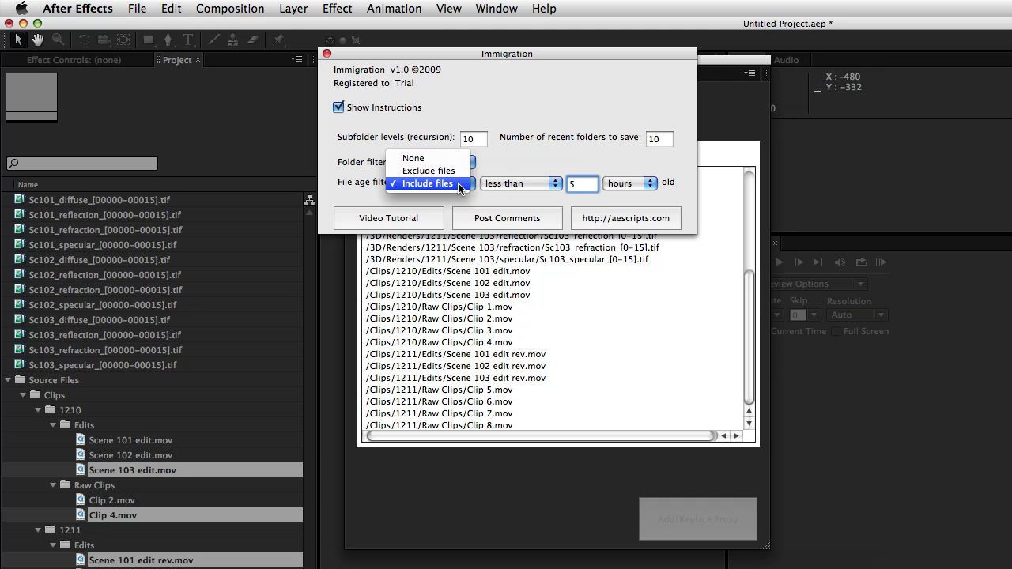
left_click(463, 168)
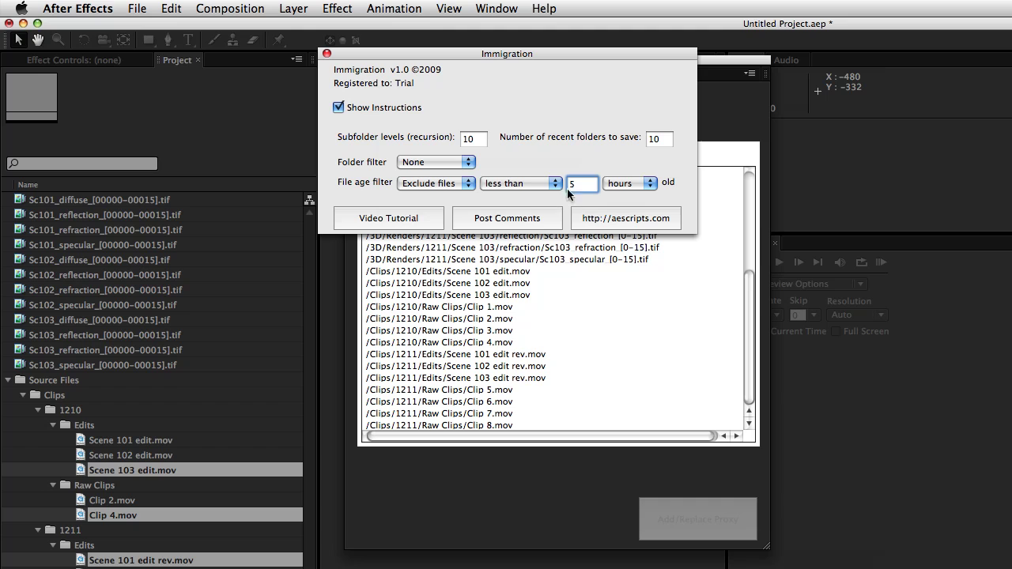
left_click(541, 194)
left_click(541, 209)
left_click(631, 184)
left_click(644, 198)
Step: Set the folder filter to exclude folders named archives and close the settings window
left_click(435, 162)
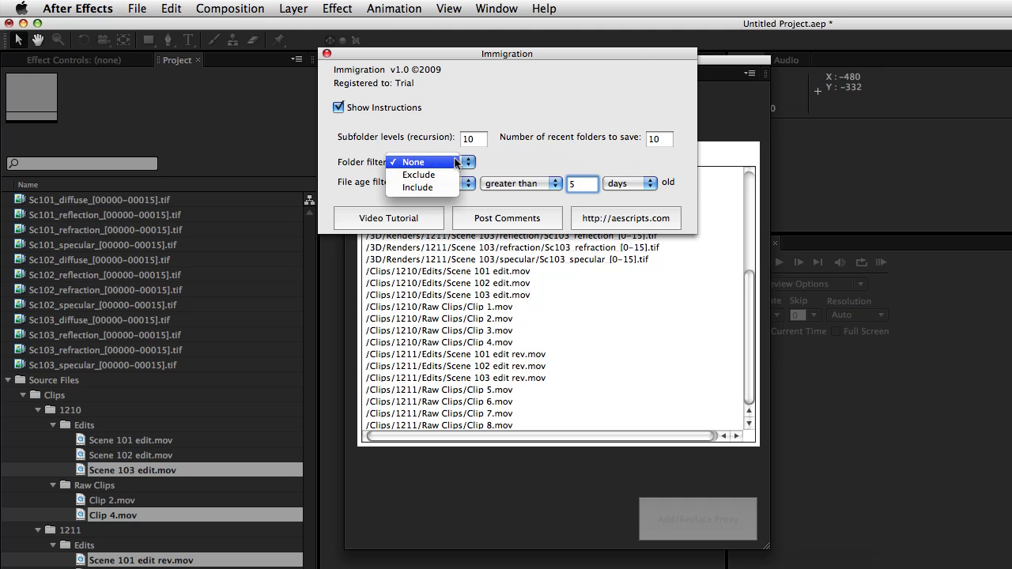
left_click(431, 173)
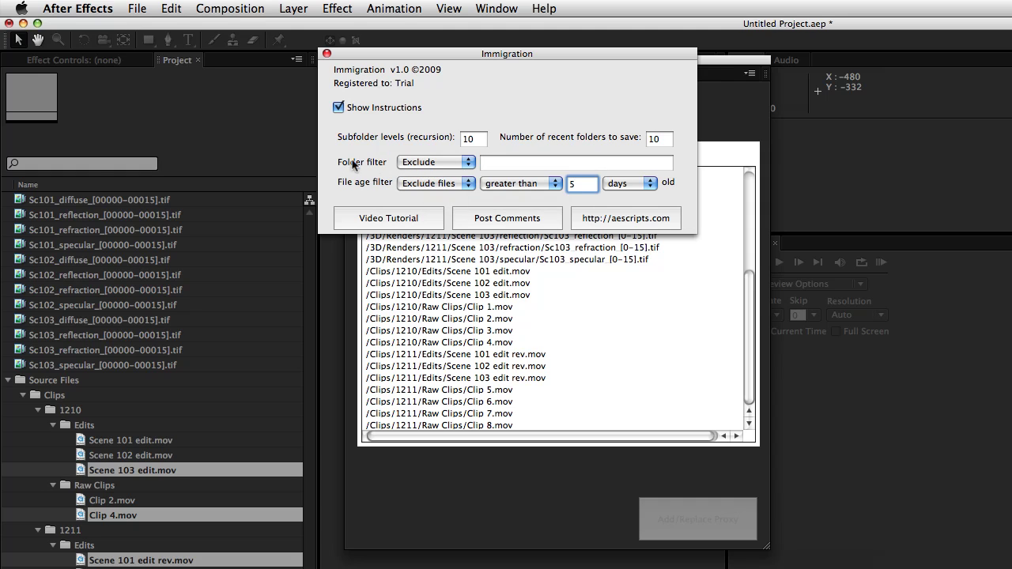
left_click(503, 163)
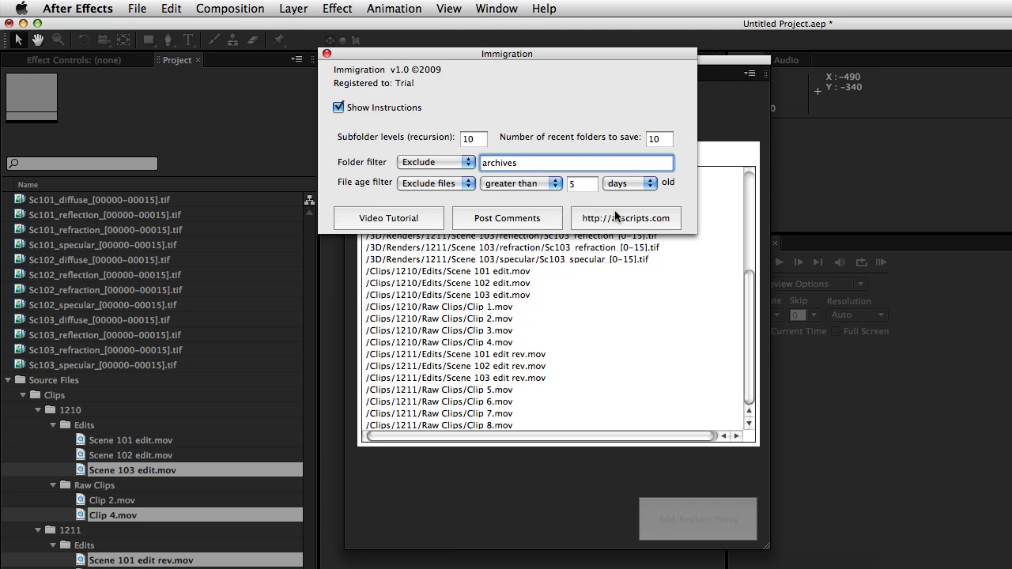
left_click(327, 53)
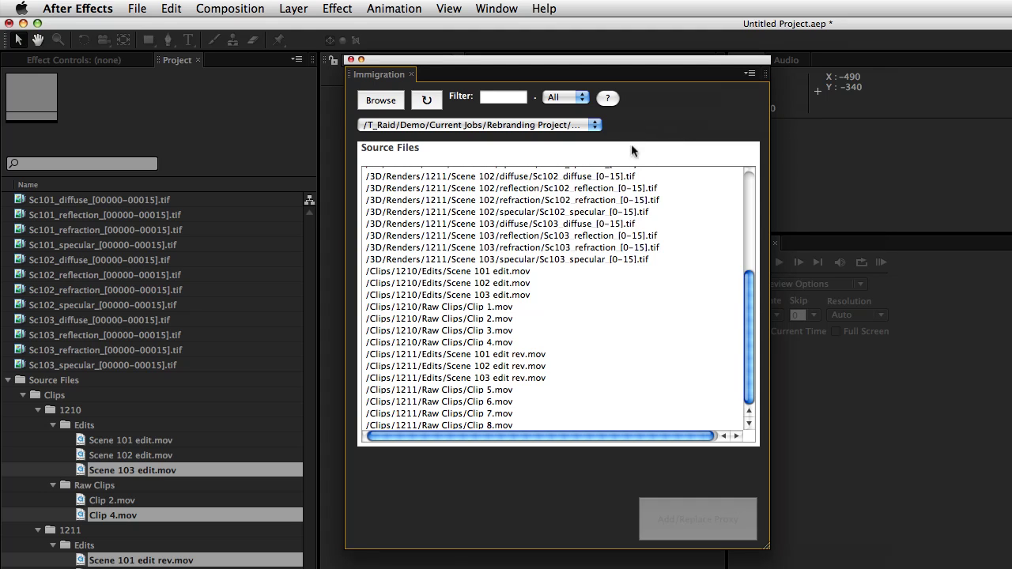
left_click(101, 244)
right_click(123, 244)
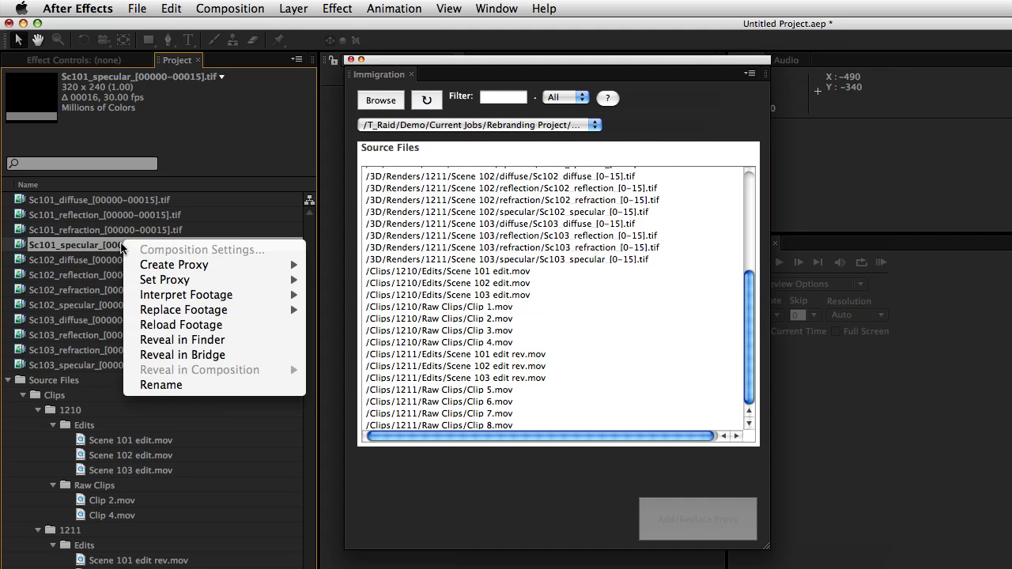
mouse_move(190, 310)
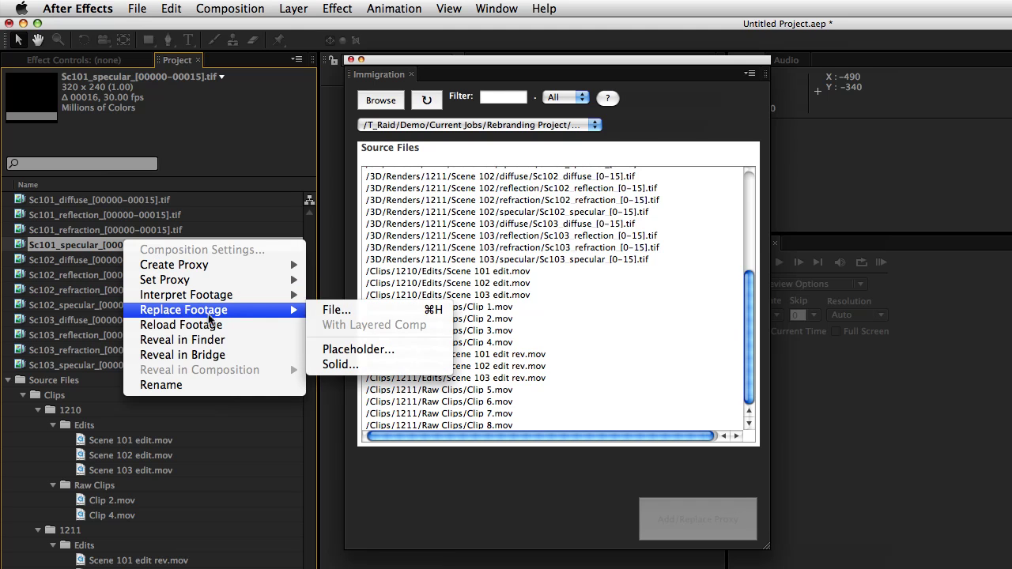
left_click(336, 310)
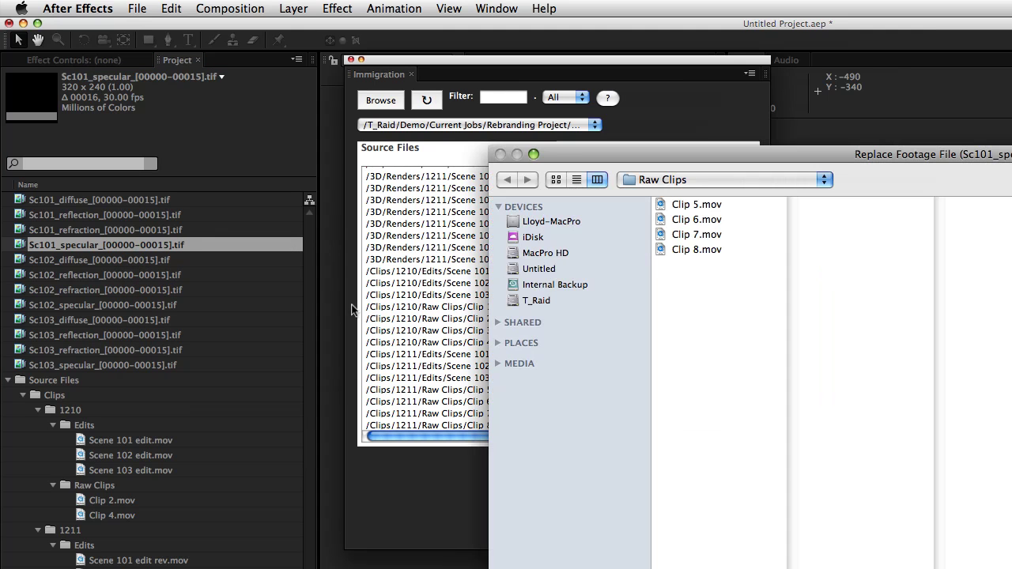
left_click(690, 205)
left_click_drag(751, 155, 542, 151)
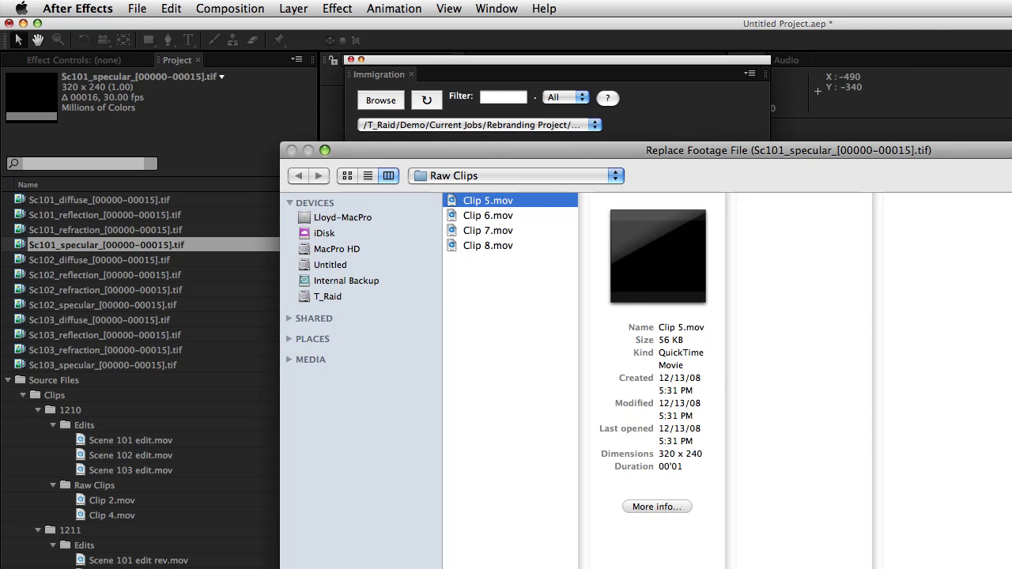
key("Escape")
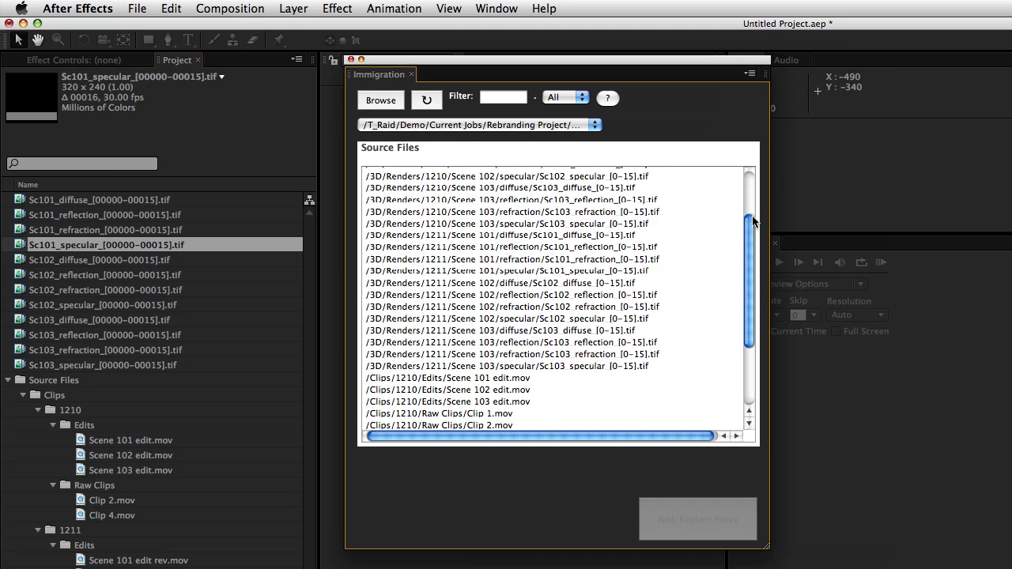
left_click_drag(753, 223, 753, 179)
Step: Select the 1210 Sc102 diffuse sequence for replacing, then move Immigration left and narrow it
left_click(606, 228)
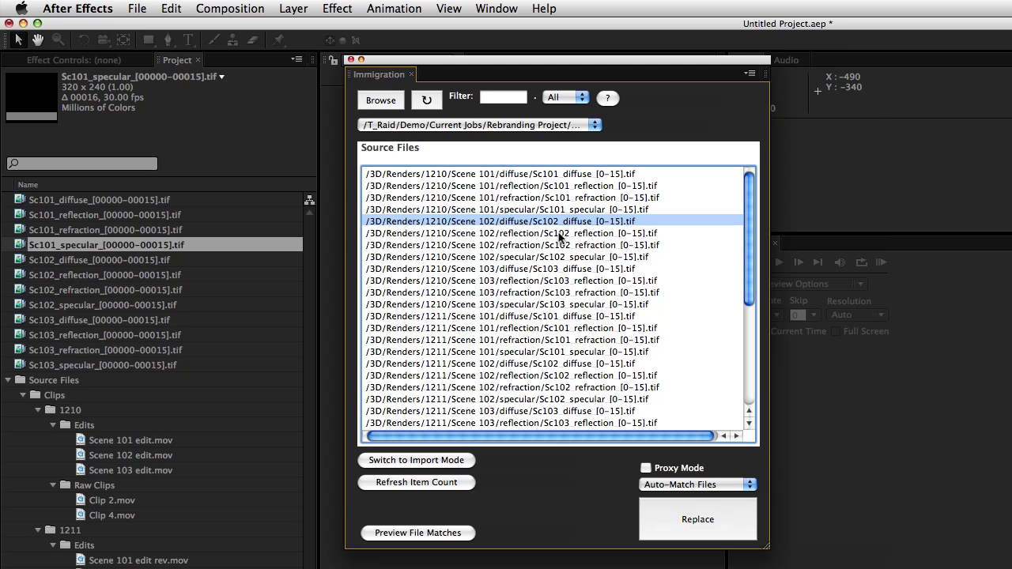
left_click_drag(618, 61, 571, 55)
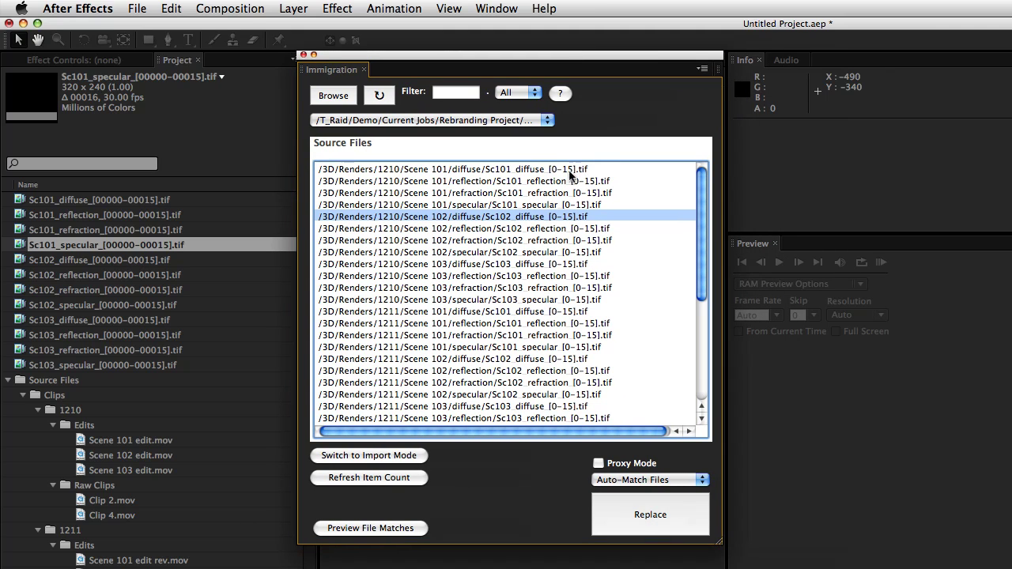
left_click_drag(719, 542, 668, 545)
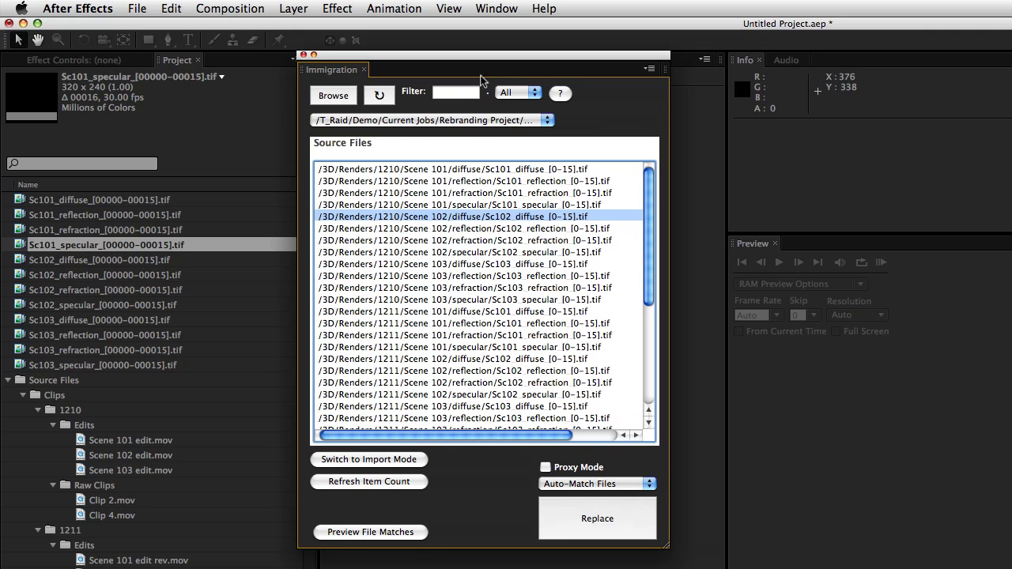